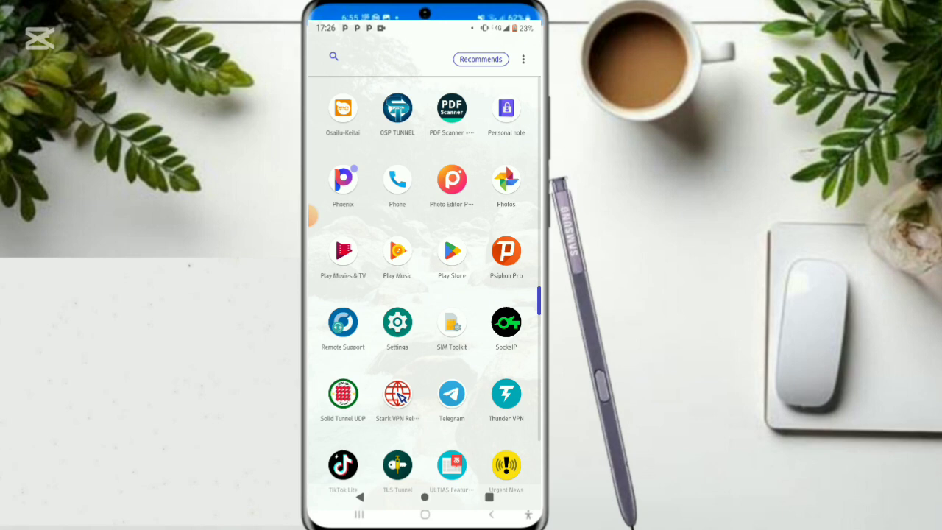
# Open the Google Play Store and go to its app search field.
pyautogui.scroll(-10, 425, 287)
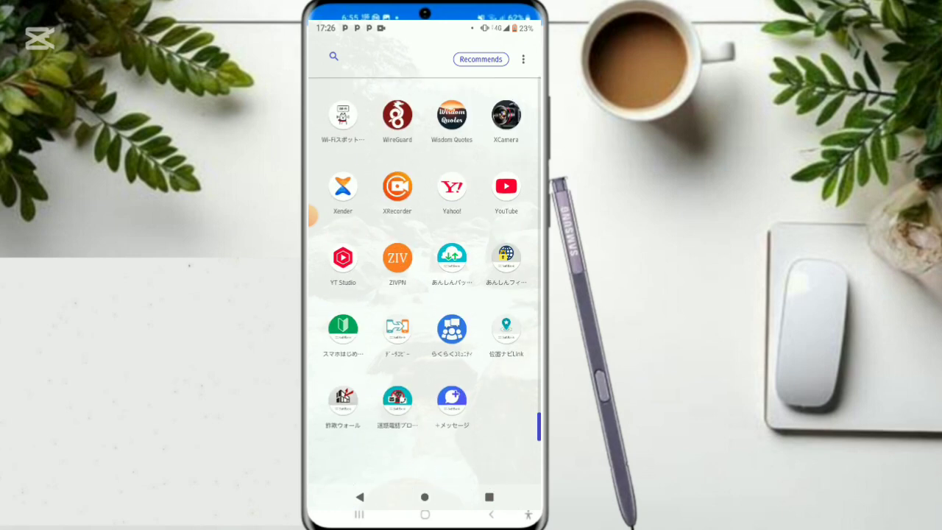
pyautogui.scroll(6, 425, 287)
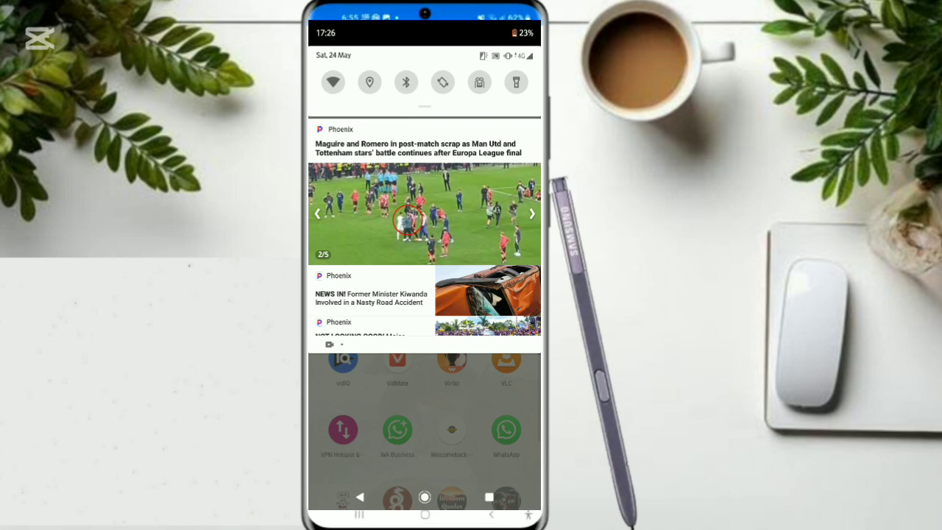
pyautogui.scroll(3, 424, 287)
pyautogui.scroll(3, 424, 287)
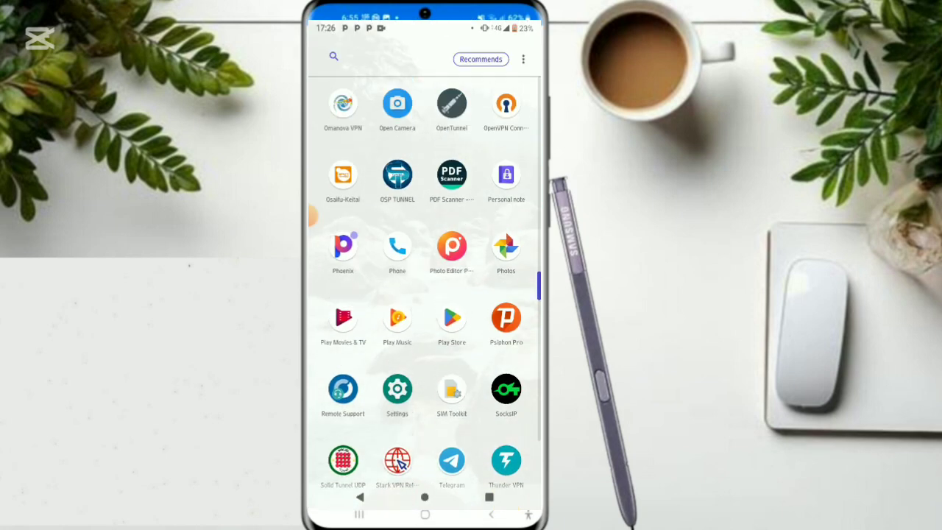
pyautogui.scroll(-5, 425, 287)
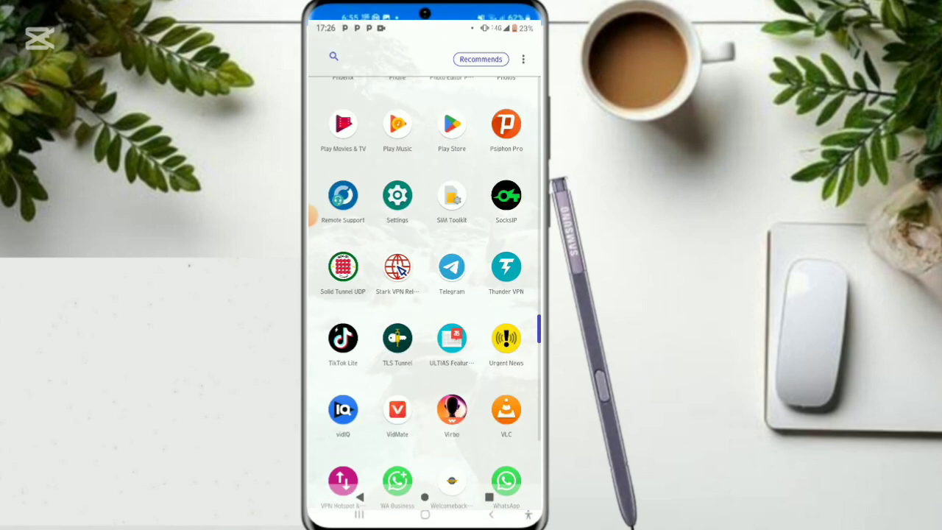
pyautogui.click(452, 124)
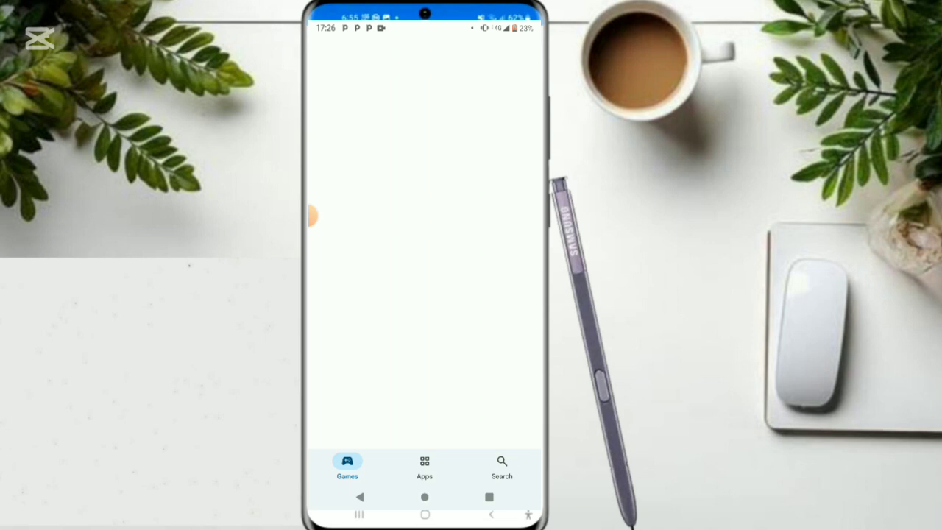
pyautogui.click(502, 466)
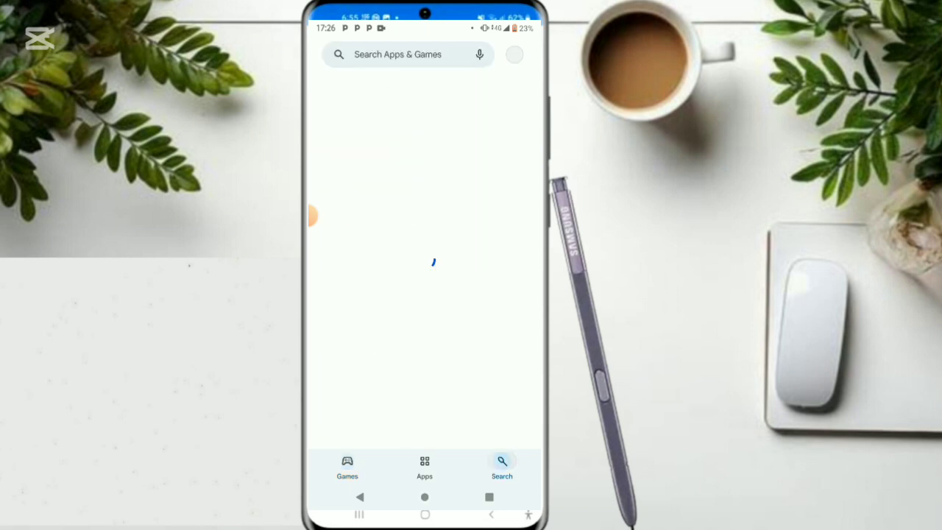
pyautogui.click(397, 54)
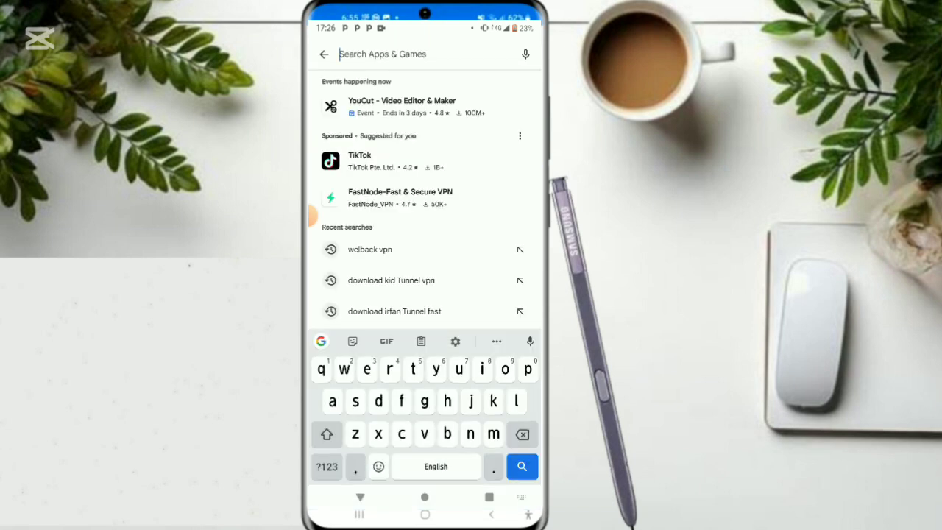
# Search 'download start vpn' and launch Stark VPN Reloaded from its listing.
pyautogui.write('do')
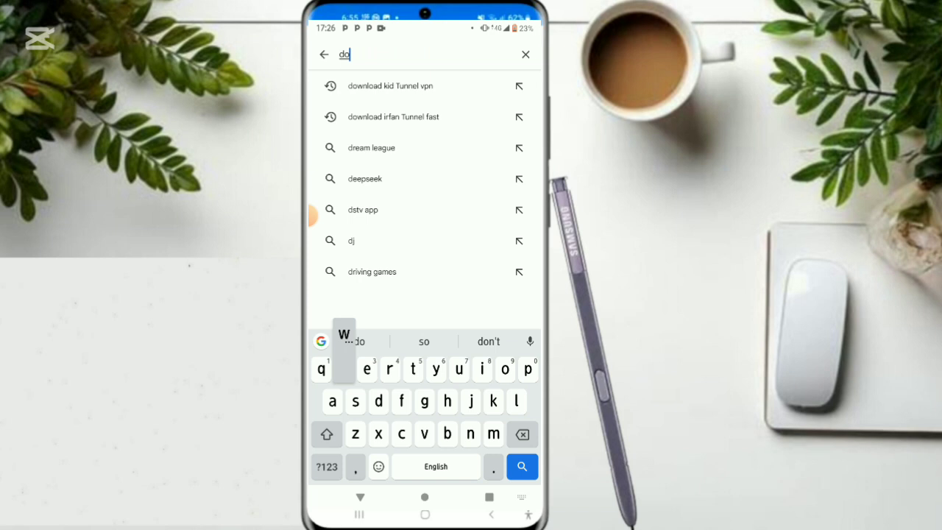
pyautogui.write('wnload')
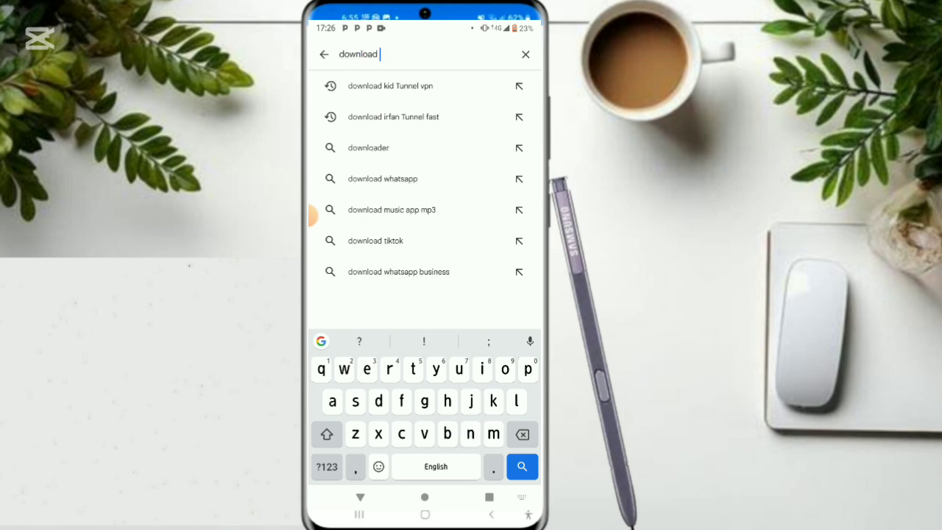
pyautogui.write(' sat')
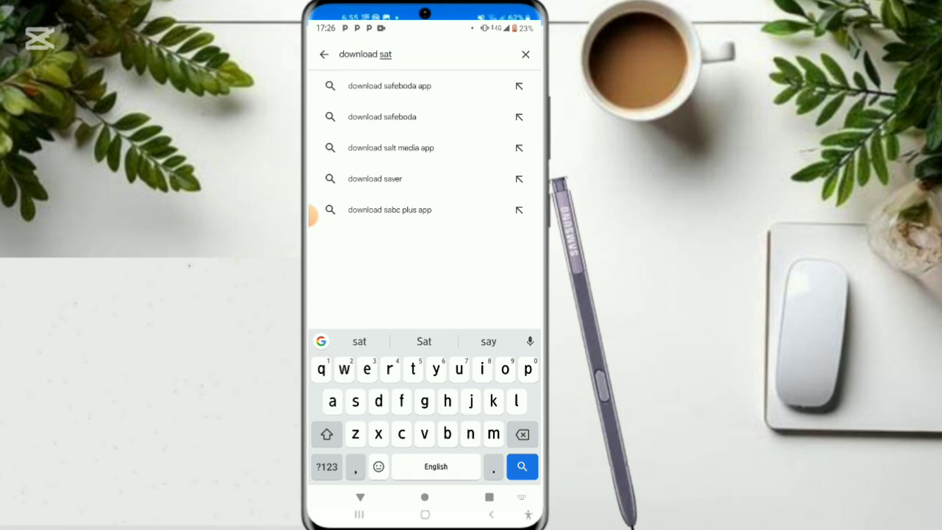
pyautogui.press('BackSpace')
pyautogui.press('BackSpace')
pyautogui.write('t')
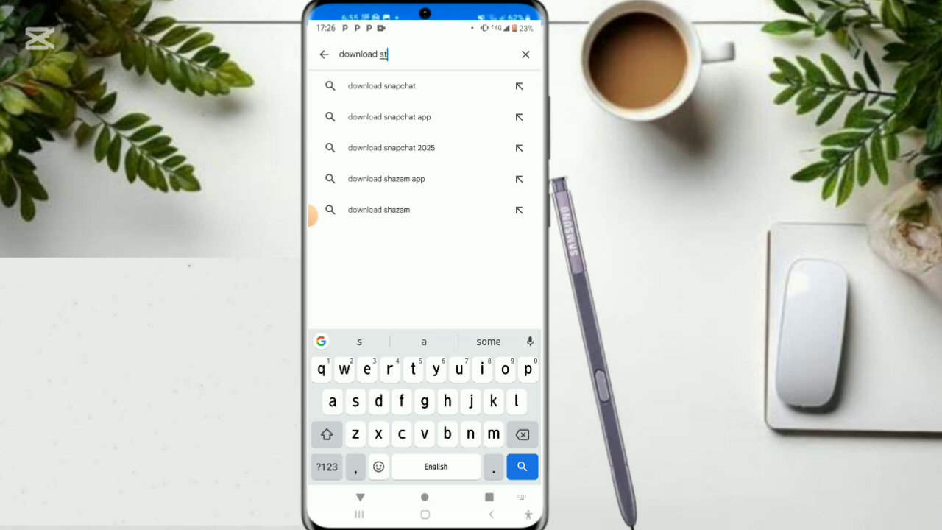
pyautogui.write('art')
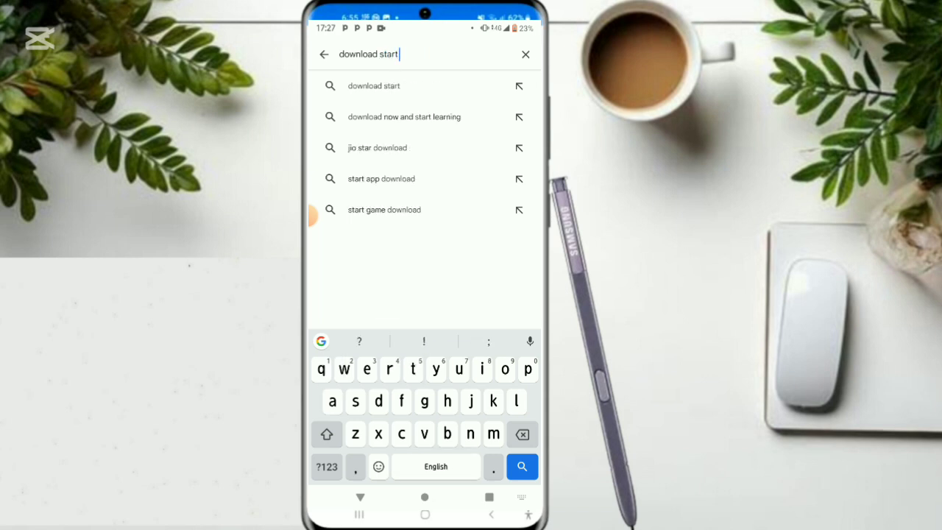
pyautogui.write(' vpn')
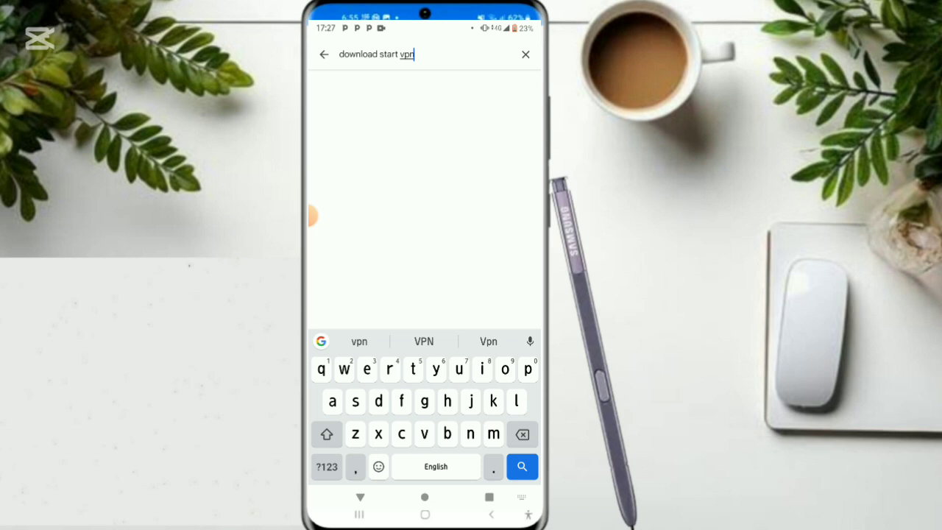
pyautogui.press('Return')
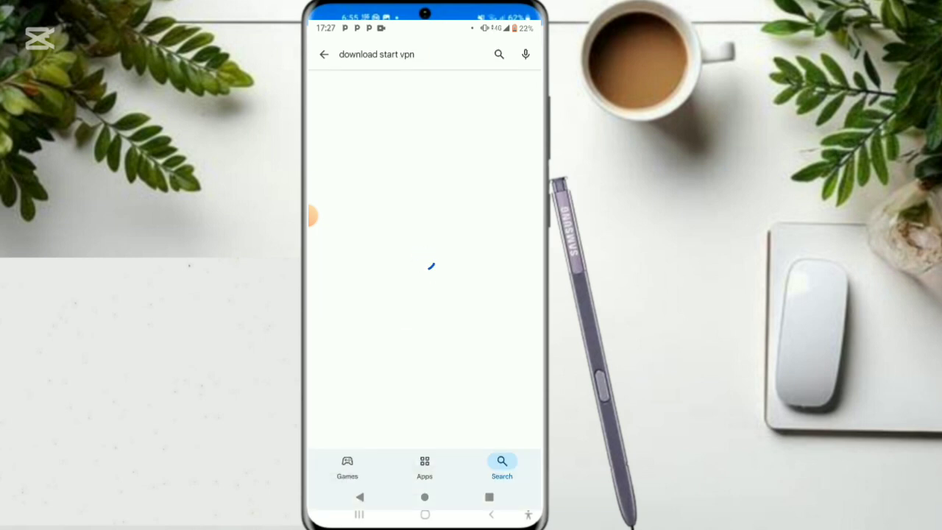
pyautogui.click(397, 377)
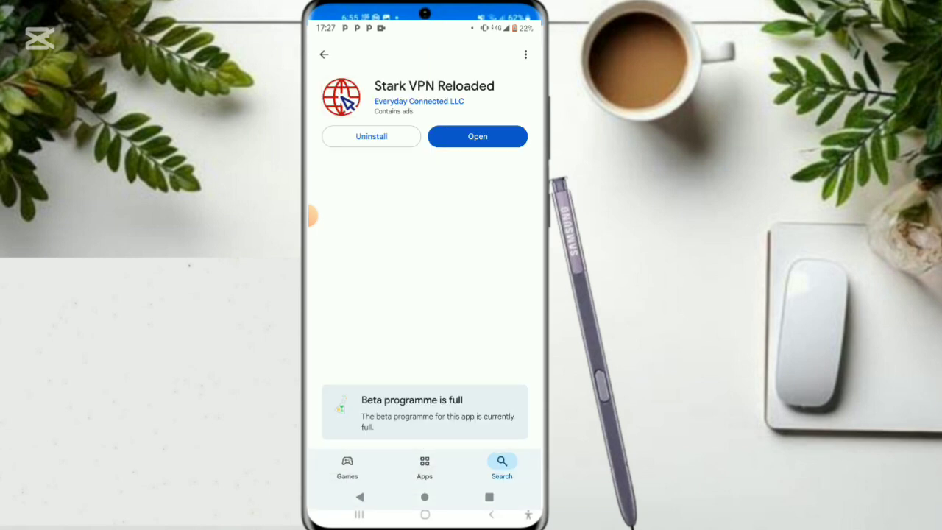
pyautogui.click(478, 136)
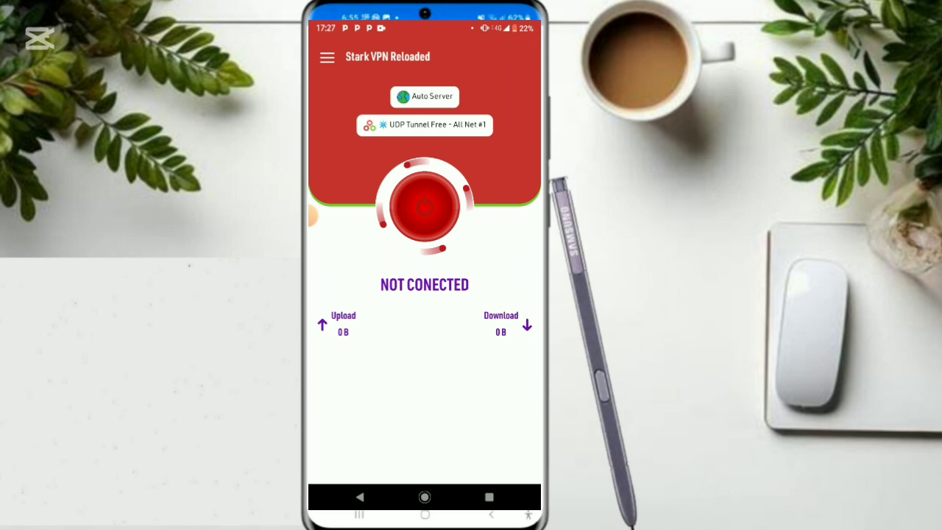
# Enable the connect-button animation via Toggle Animation, then bring the side menu back up.
pyautogui.click(327, 56)
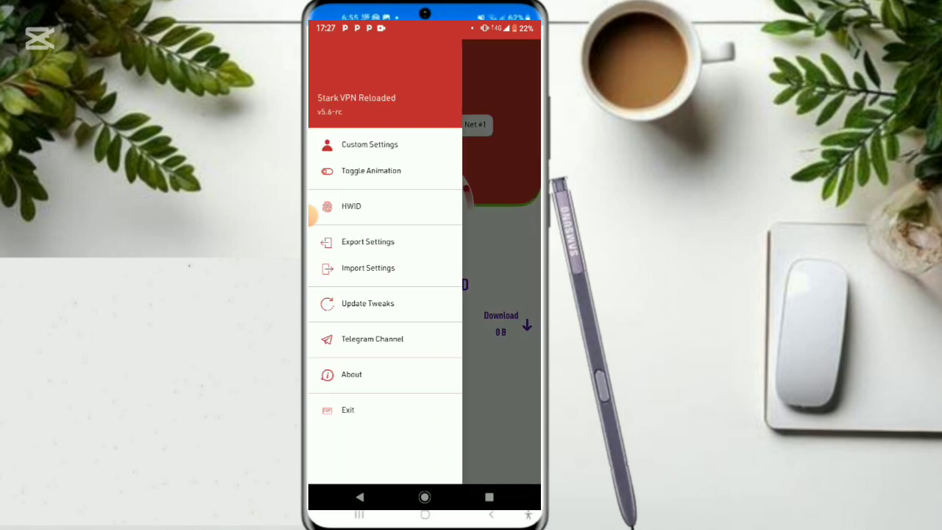
pyautogui.click(371, 170)
pyautogui.click(499, 304)
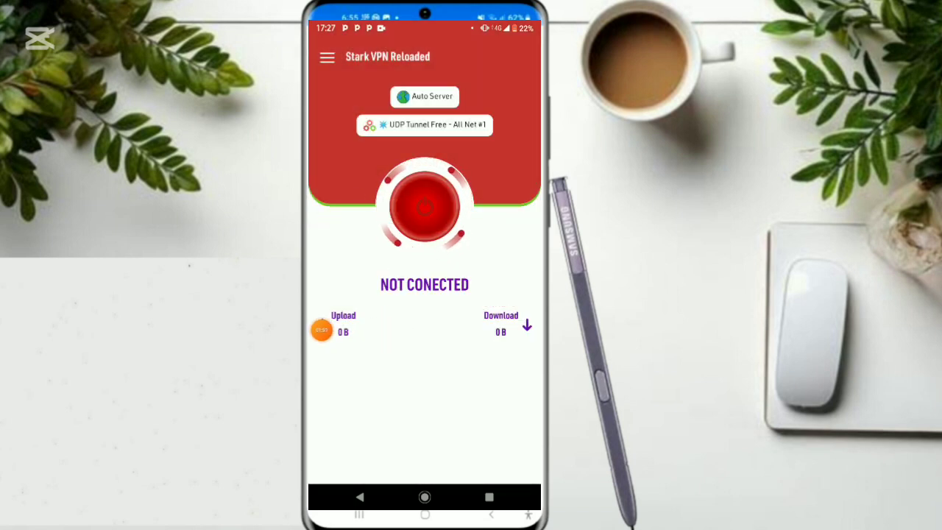
pyautogui.click(327, 57)
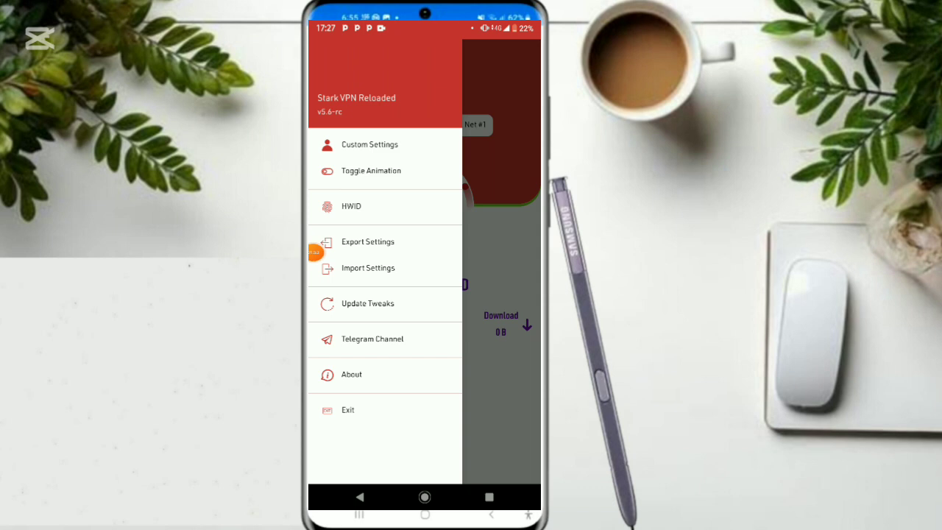
pyautogui.moveTo(315, 253)
pyautogui.mouseDown()
pyautogui.moveTo(402, 184)
pyautogui.moveTo(527, 236)
pyautogui.mouseUp()
pyautogui.click(369, 144)
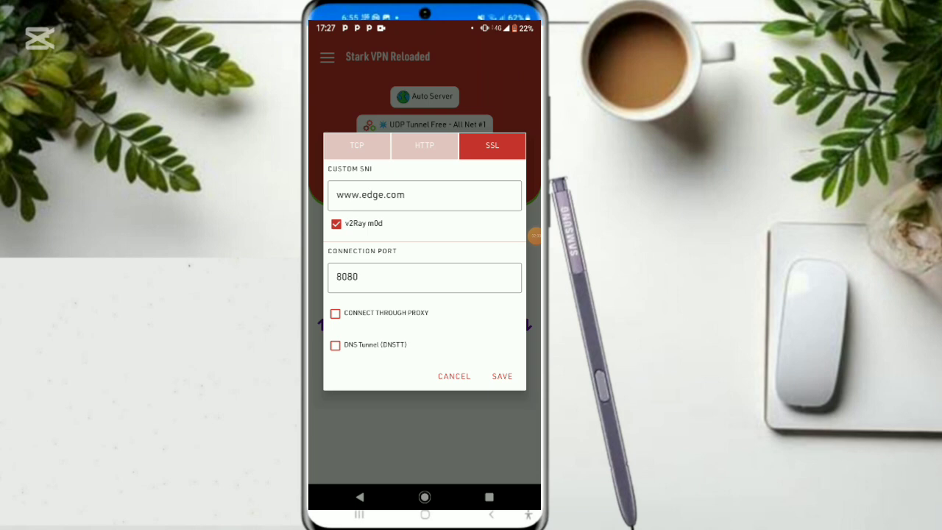
pyautogui.moveTo(534, 235)
pyautogui.mouseDown()
pyautogui.moveTo(415, 163)
pyautogui.moveTo(478, 162)
pyautogui.moveTo(528, 219)
pyautogui.mouseUp()
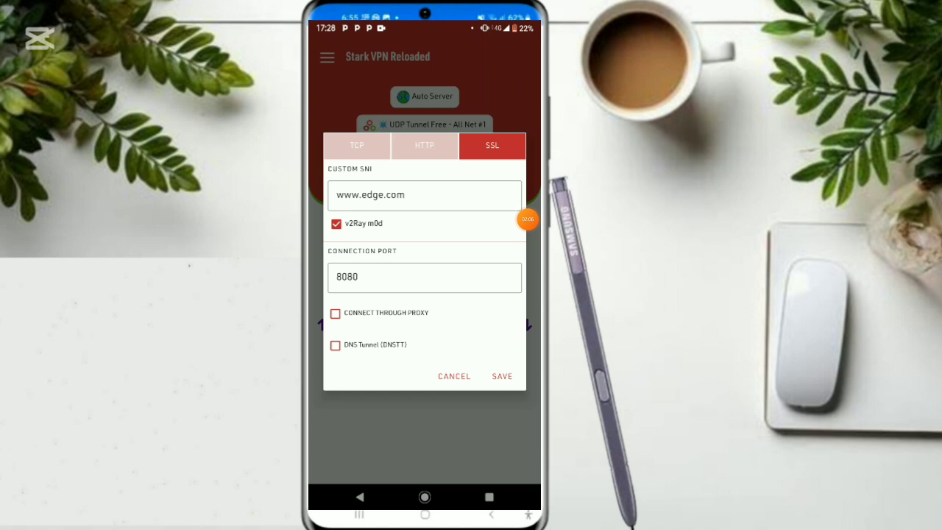
pyautogui.click(404, 194)
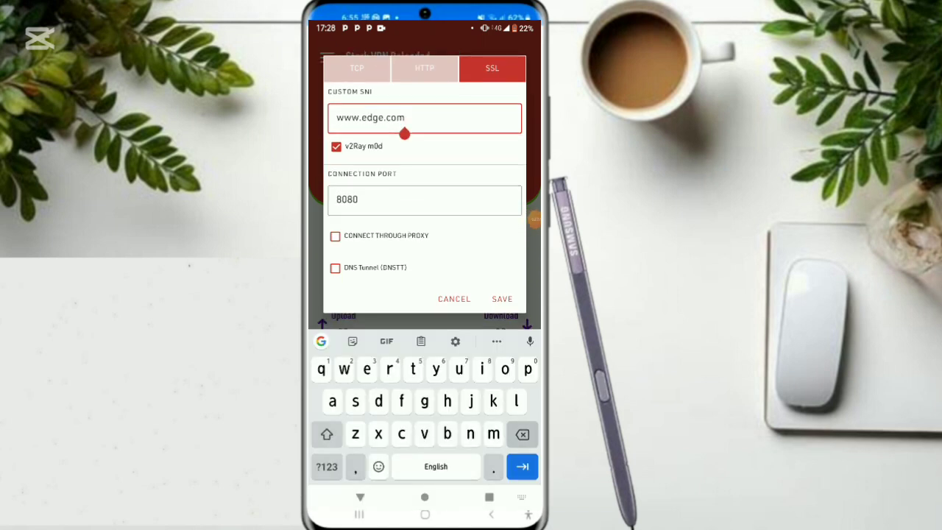
pyautogui.press('BackSpace')
pyautogui.press('BackSpace')
pyautogui.press('BackSpace')
pyautogui.press('BackSpace')
pyautogui.press('BackSpace')
pyautogui.press('BackSpace')
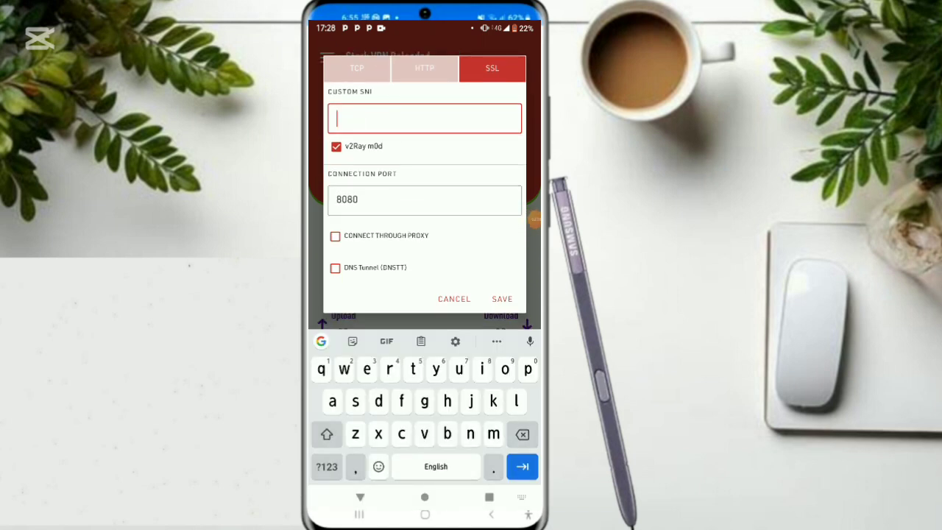
pyautogui.write('www')
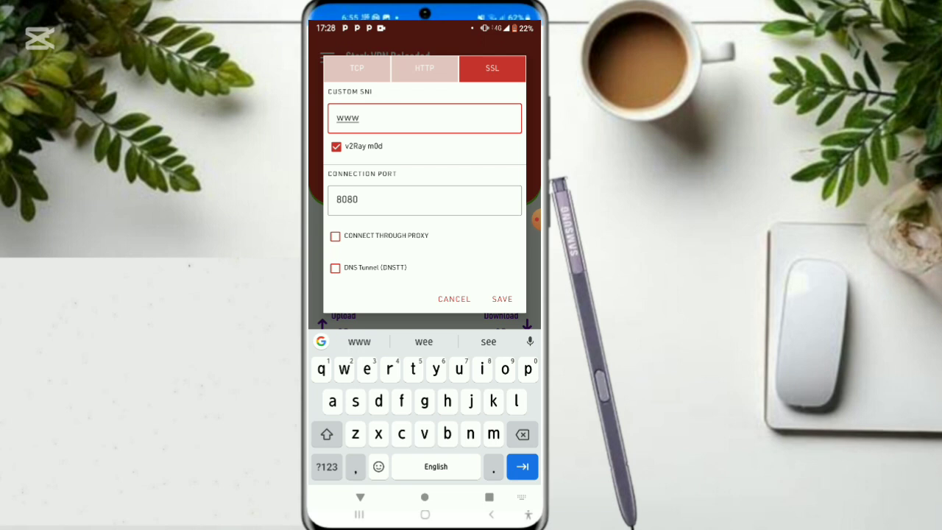
pyautogui.write('.')
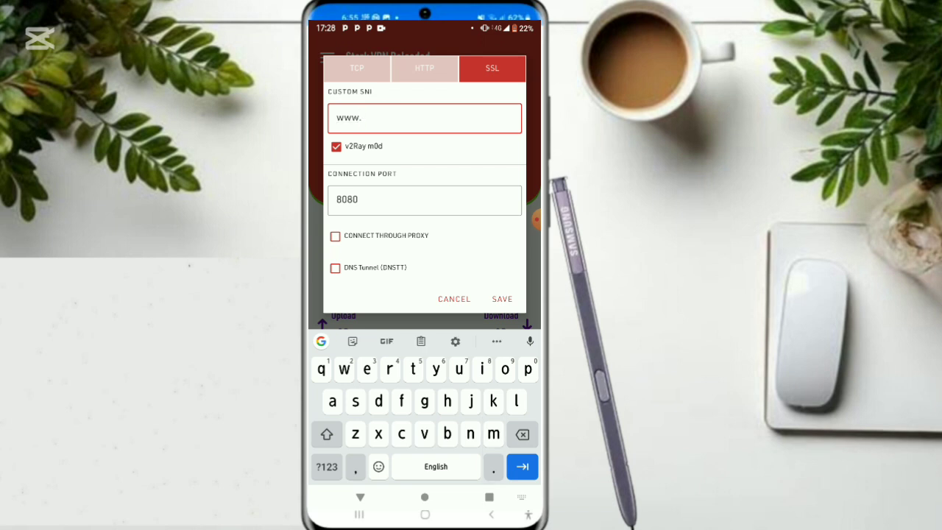
pyautogui.write('ly')
pyautogui.write('camo')
pyautogui.write('bile')
pyautogui.write('.c')
pyautogui.write('o')
pyautogui.press('BackSpace')
pyautogui.press('BackSpace')
pyautogui.write('u')
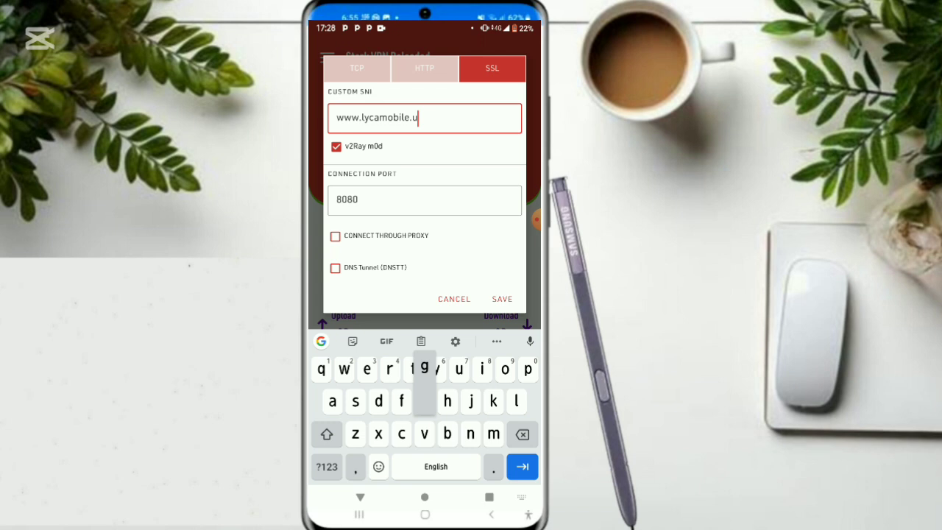
pyautogui.write('g')
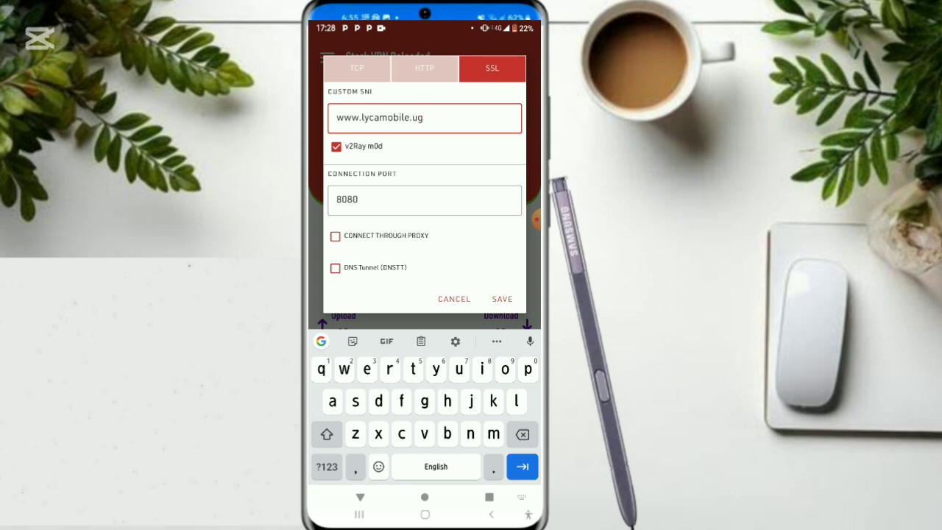
# Keep v2Ray m0d enabled and change the connection port from 8080 to 443.
pyautogui.click(337, 147)
pyautogui.click(337, 146)
pyautogui.click(357, 200)
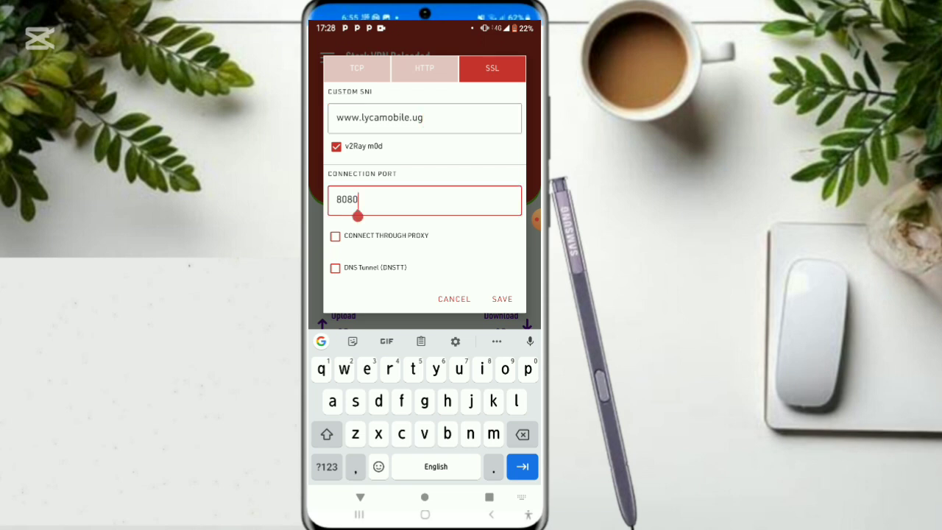
pyautogui.press('BackSpace')
pyautogui.press('BackSpace')
pyautogui.press('BackSpace')
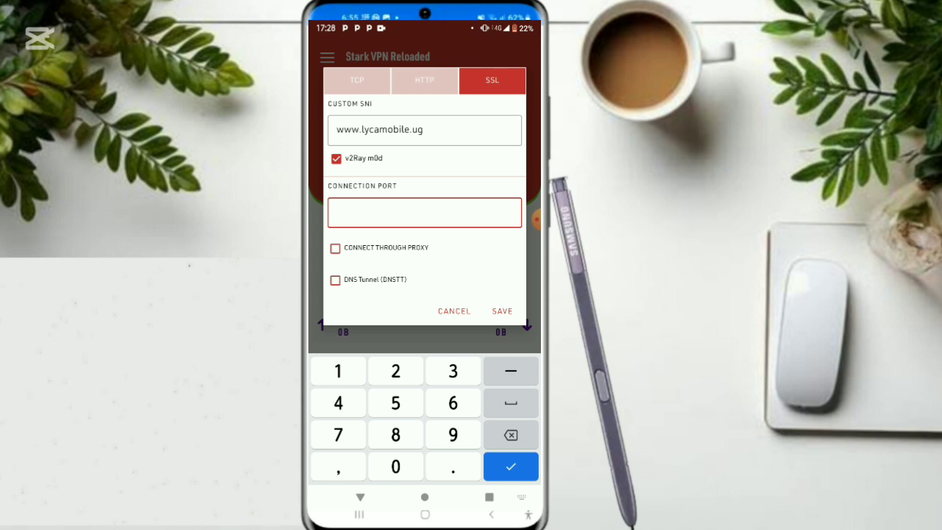
pyautogui.write('443')
# Save the SSL settings and begin exporting the custom settings.
pyautogui.click(502, 310)
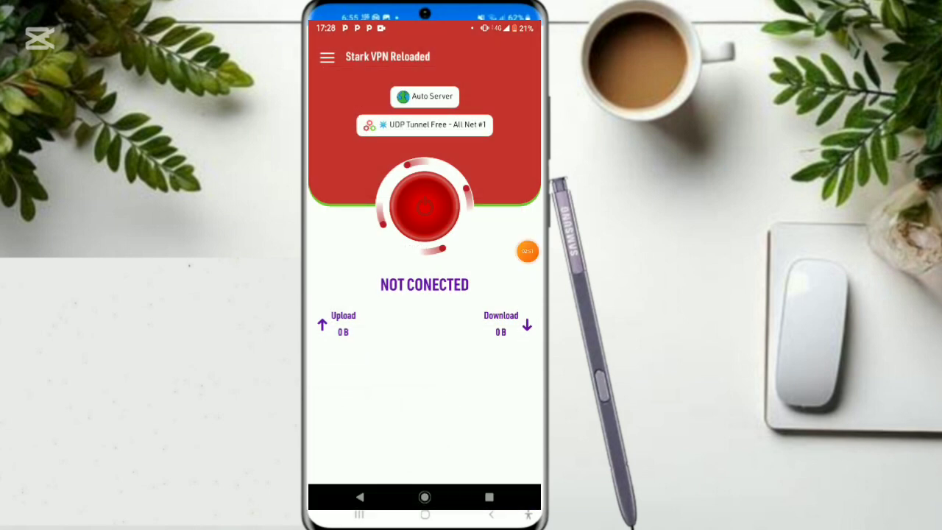
pyautogui.click(327, 56)
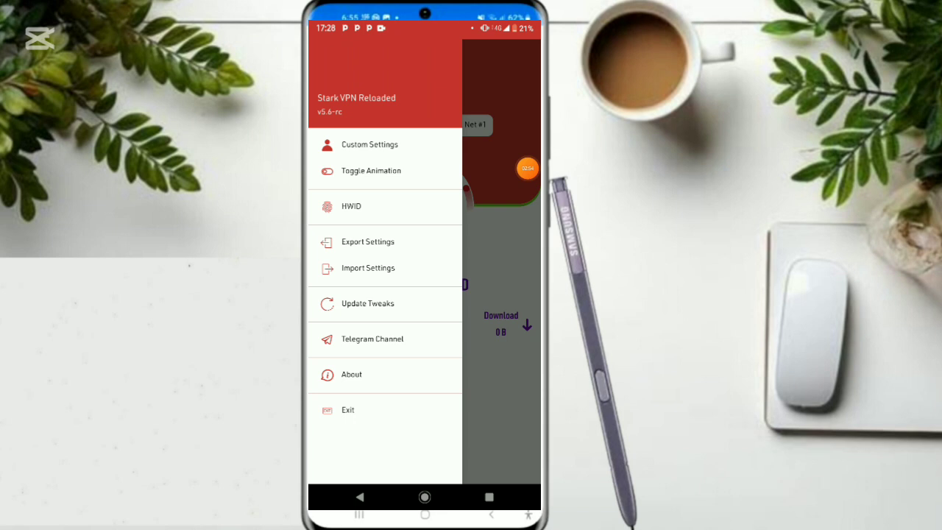
pyautogui.moveTo(525, 166)
pyautogui.mouseDown()
pyautogui.moveTo(517, 206)
pyautogui.moveTo(459, 269)
pyautogui.moveTo(428, 249)
pyautogui.mouseUp()
pyautogui.click(368, 241)
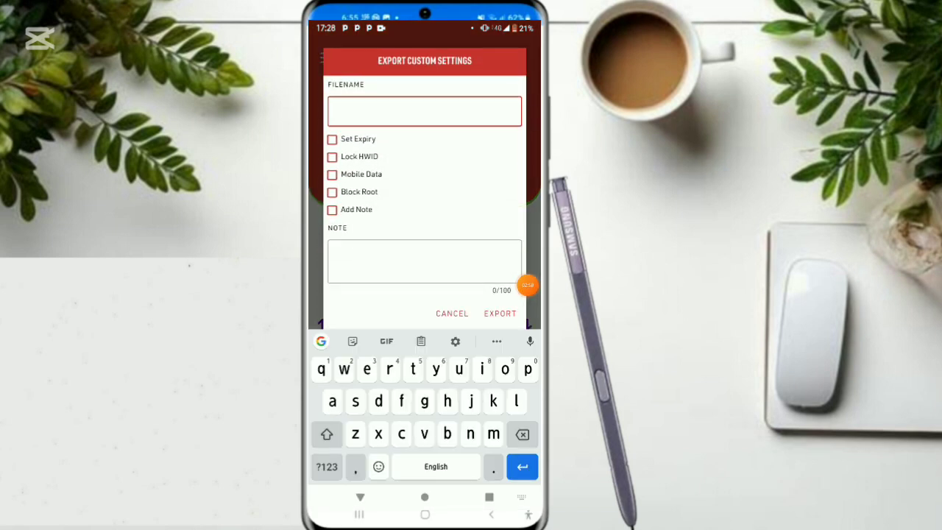
# Enter 'BRILLIANT SIDE 256' as the export filename.
pyautogui.write('B')
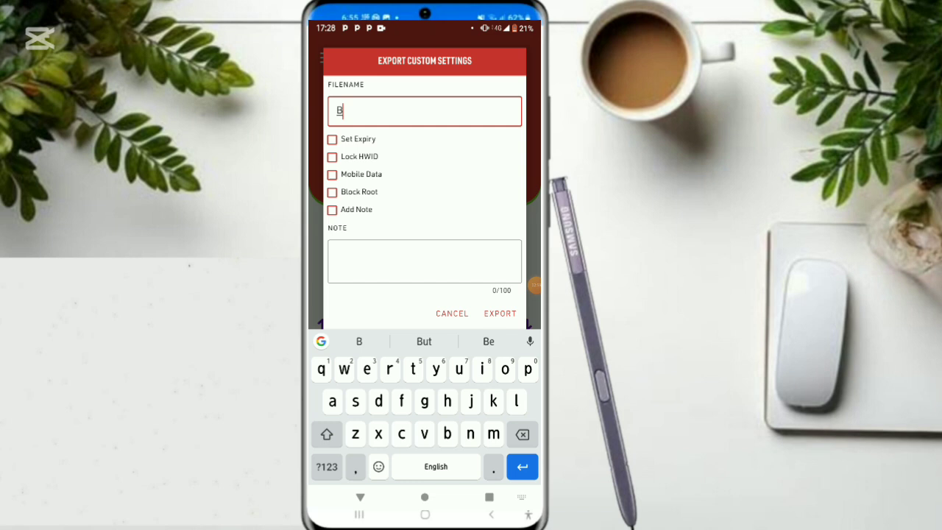
pyautogui.write('RI')
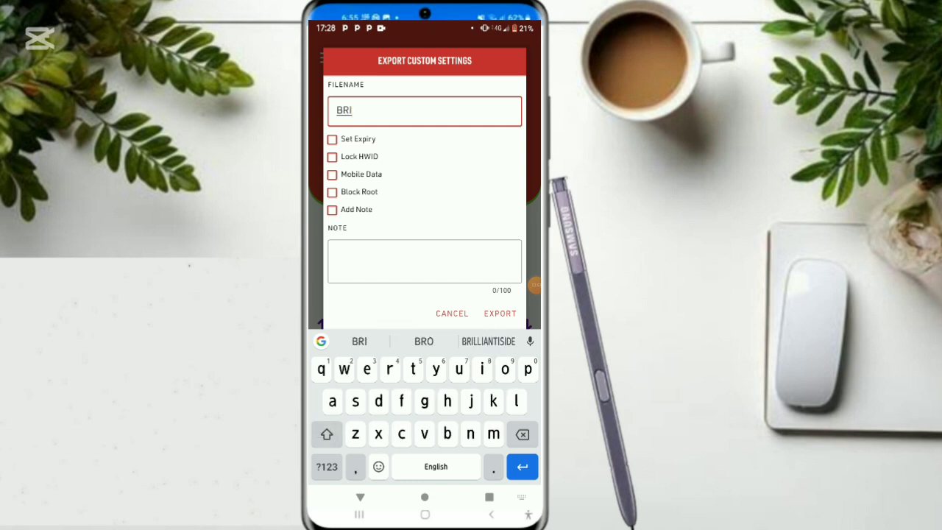
pyautogui.click(488, 341)
pyautogui.press('BackSpace')
pyautogui.press('BackSpace')
pyautogui.press('BackSpace')
pyautogui.press('BackSpace')
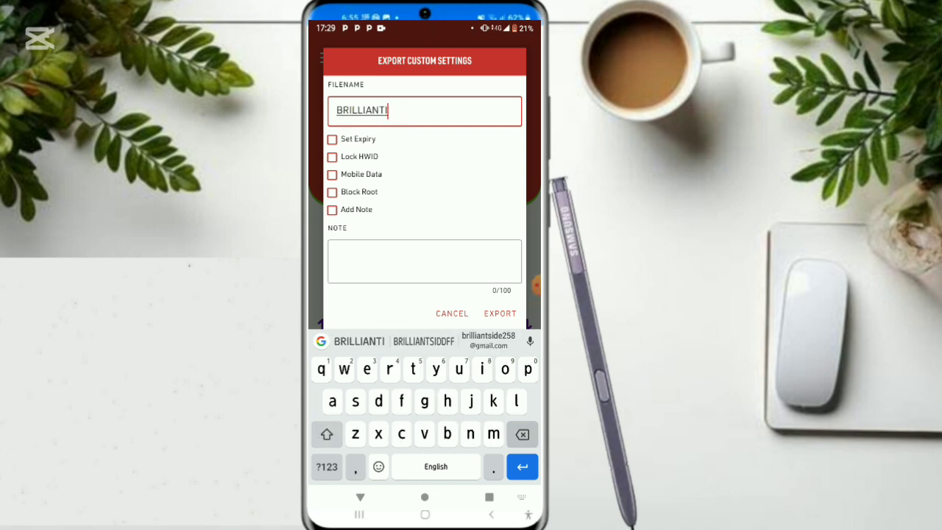
pyautogui.press('BackSpace')
pyautogui.write('S')
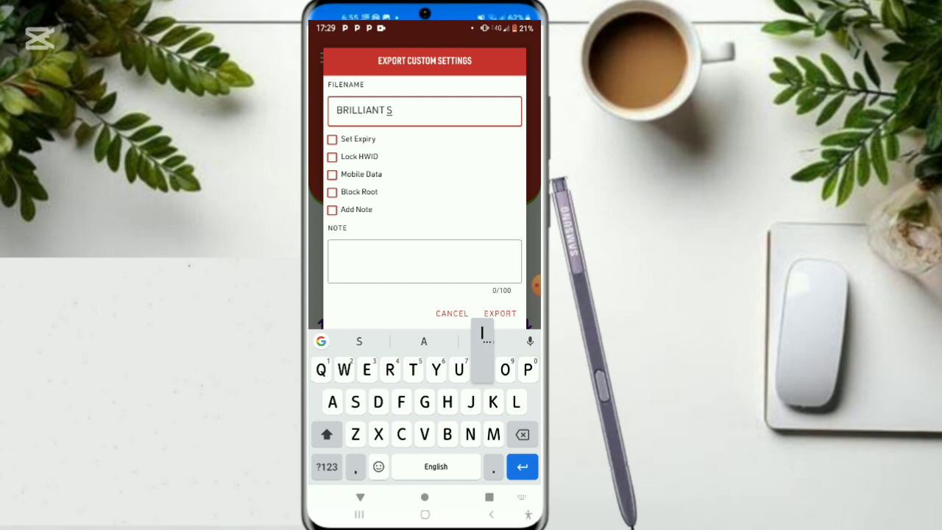
pyautogui.write('IDE')
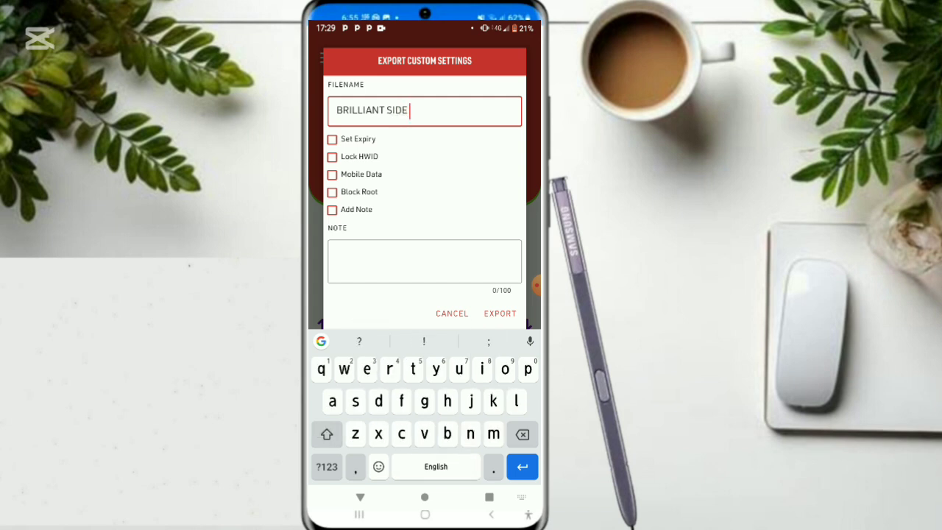
pyautogui.click(327, 467)
pyautogui.write('256')
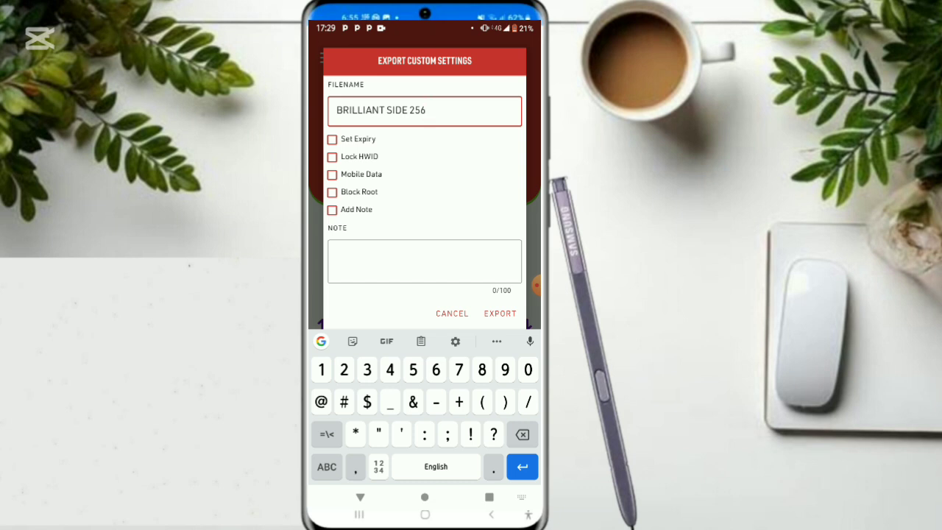
# Set the export expiry date to 31 May 2025 and tick Add Note.
pyautogui.click(332, 138)
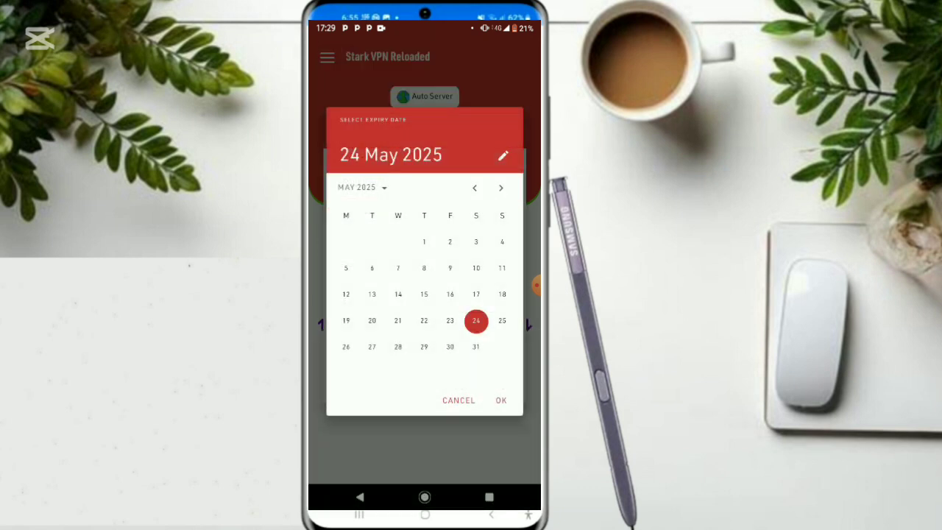
pyautogui.click(476, 346)
pyautogui.click(501, 400)
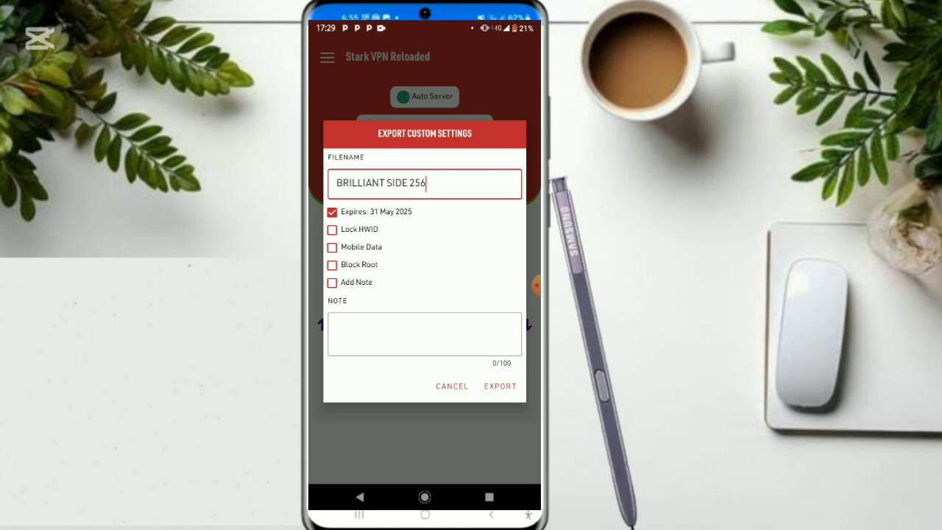
pyautogui.click(332, 282)
# Write the note 'SUBSCRIBE TO OUR CHANNEL' and export the BRILLIANT SIDE 256.stk file.
pyautogui.click(425, 333)
pyautogui.write('S')
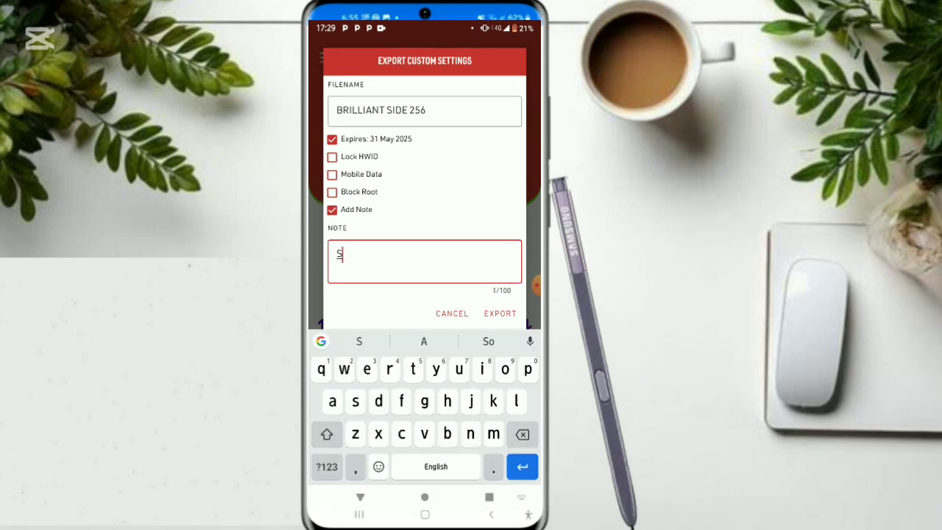
pyautogui.write('ubs')
pyautogui.click(489, 340)
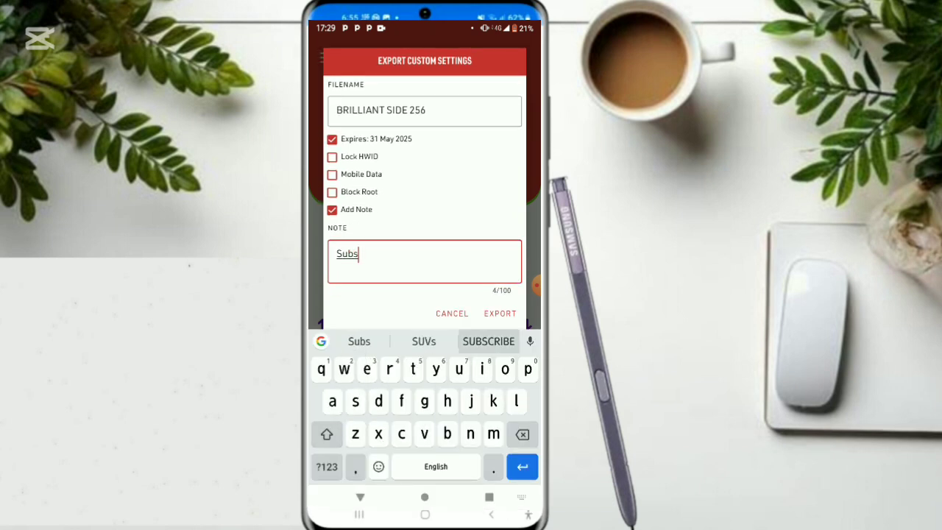
pyautogui.write('TO ')
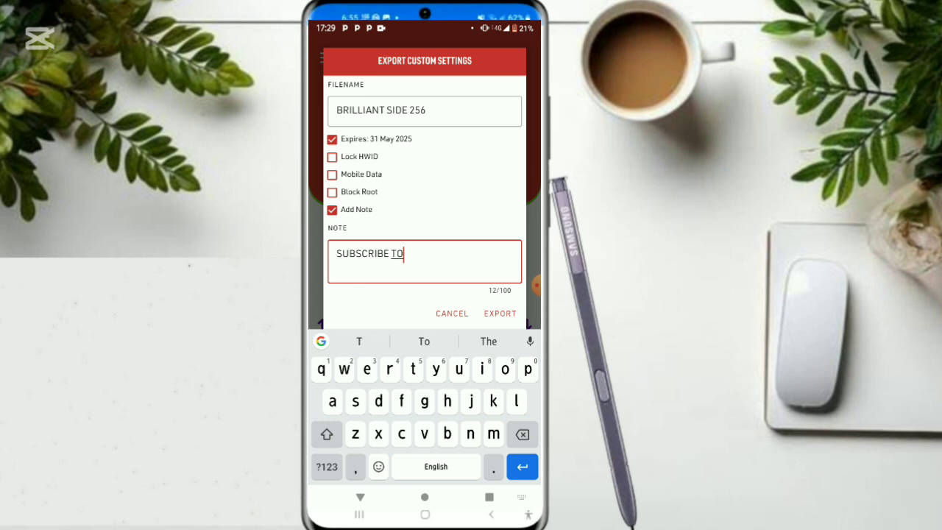
pyautogui.write('OU')
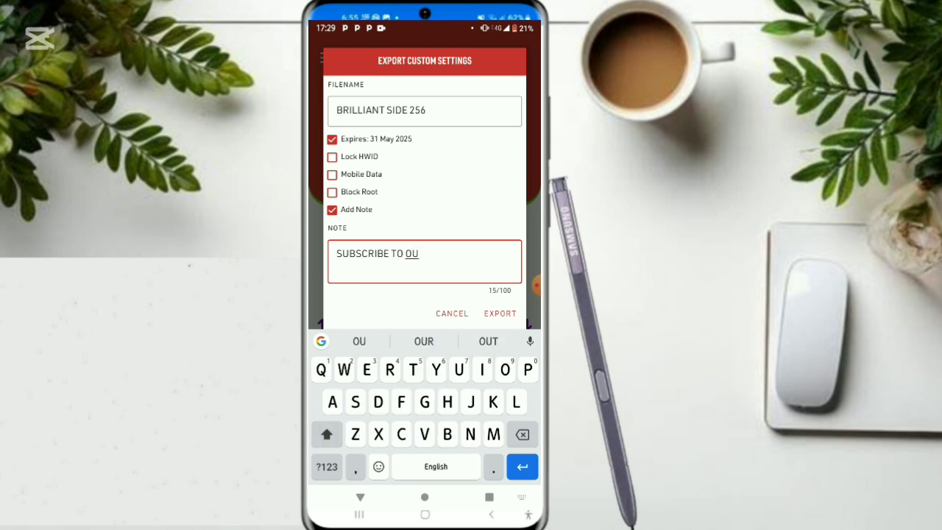
pyautogui.write('R CH')
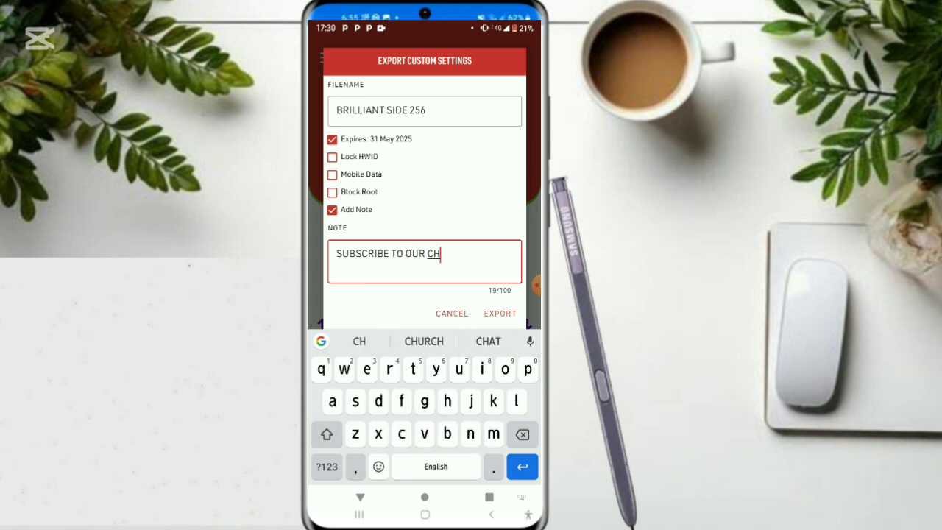
pyautogui.write('ANNEL')
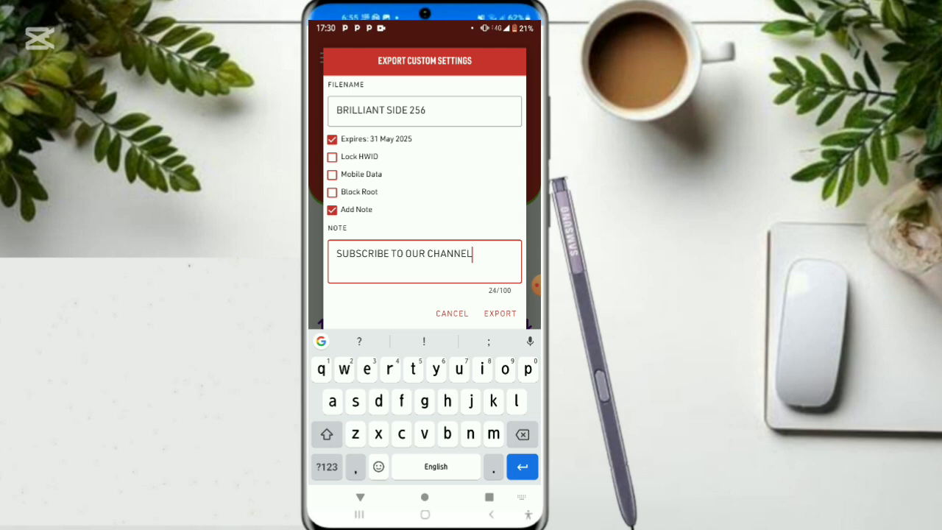
pyautogui.click(500, 313)
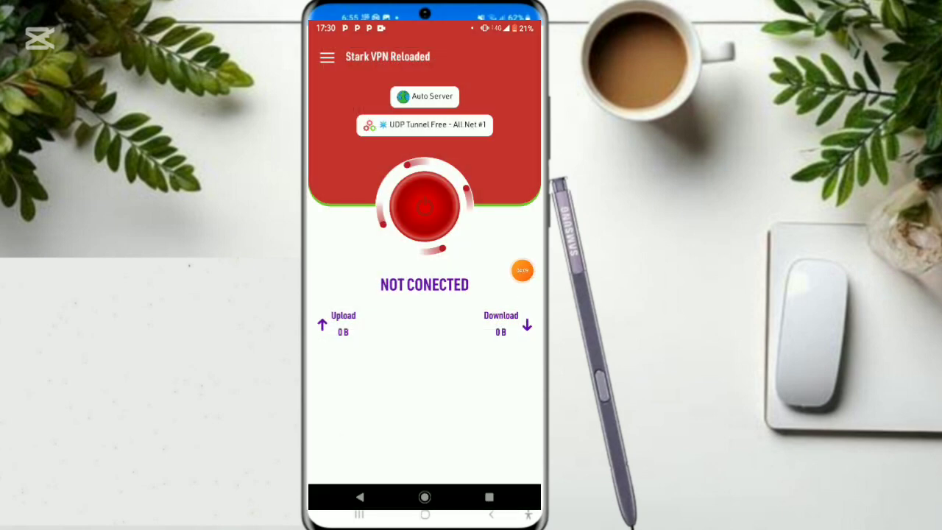
# Start a settings import, browse a folder, then cancel the file picker.
pyautogui.click(327, 57)
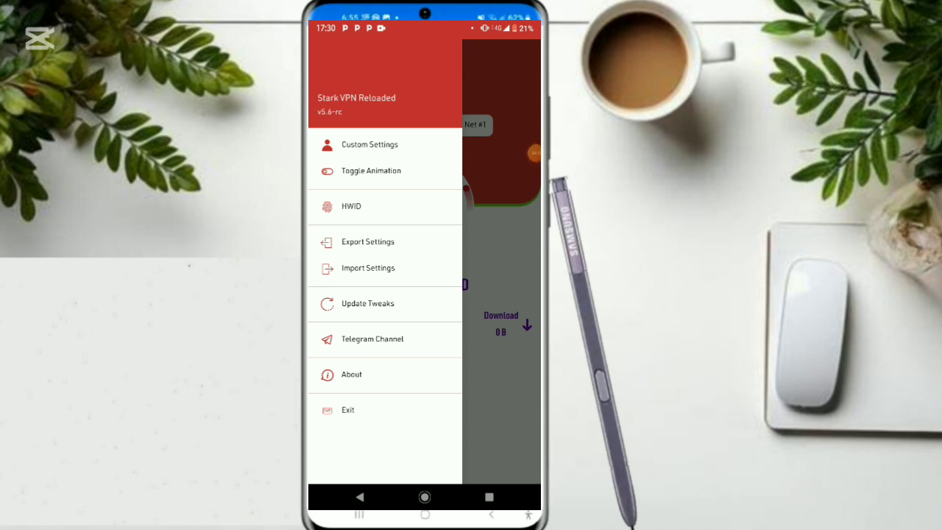
pyautogui.click(420, 274)
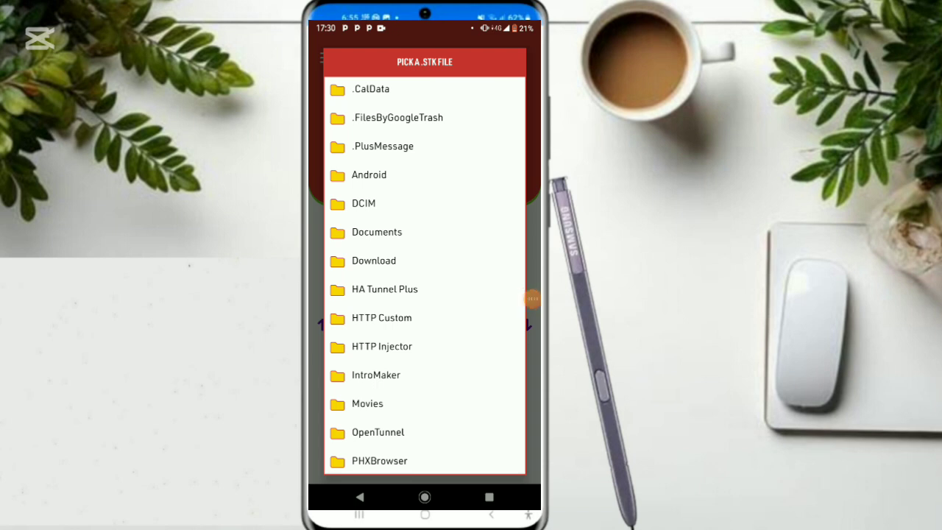
pyautogui.scroll(-3, 425, 276)
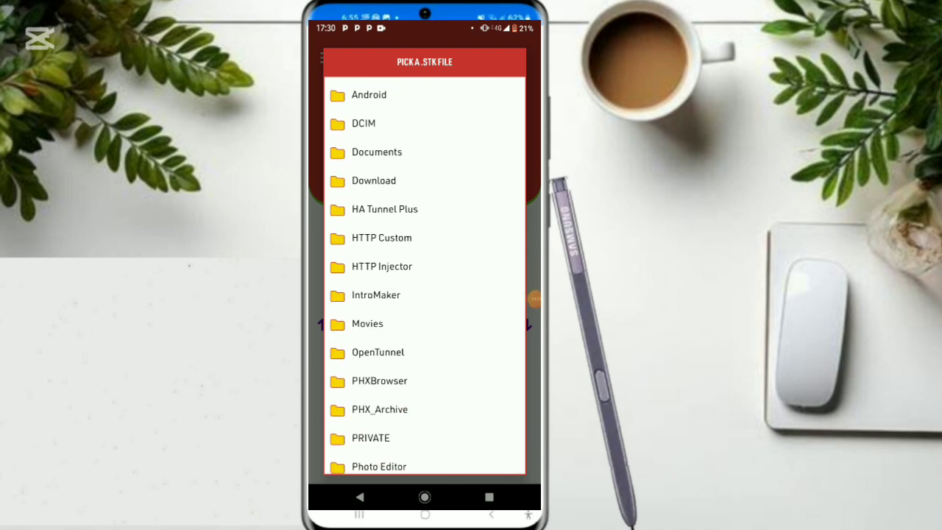
pyautogui.scroll(-1, 425, 276)
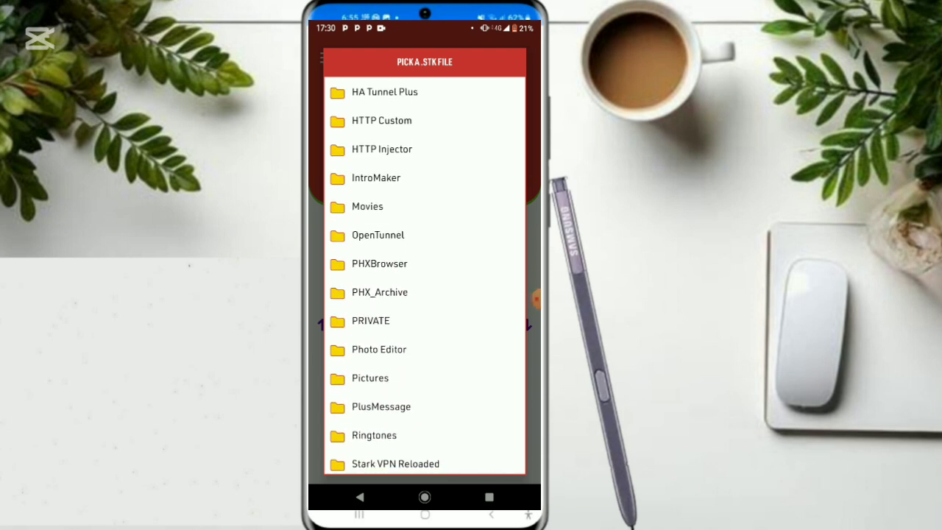
pyautogui.scroll(3, 425, 276)
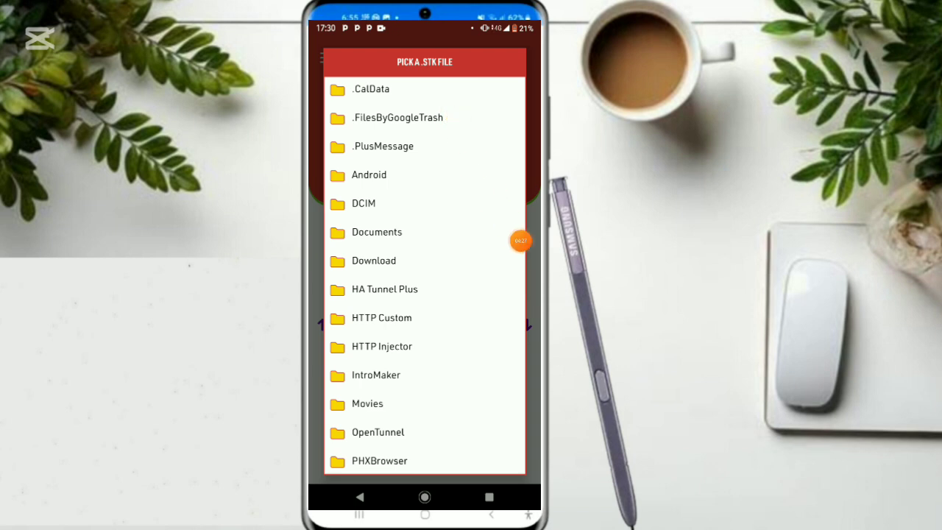
pyautogui.click(374, 261)
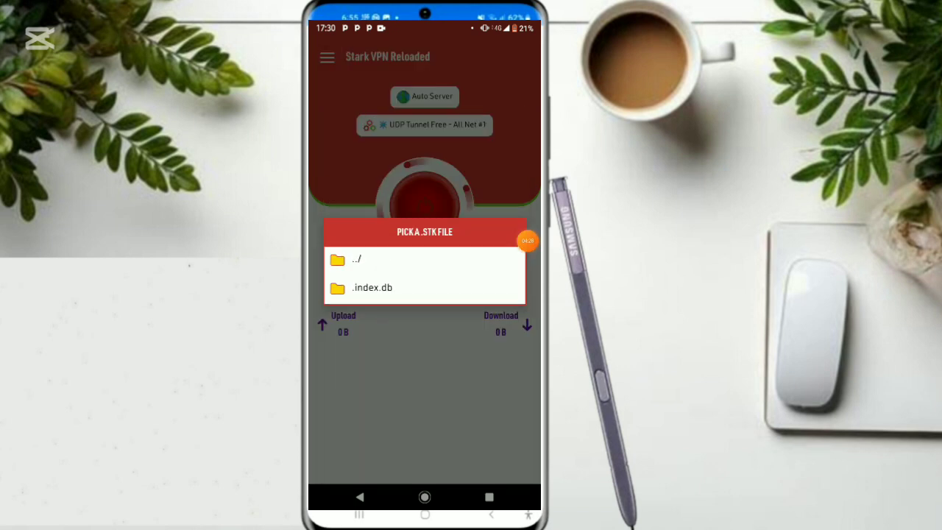
pyautogui.press('Escape')
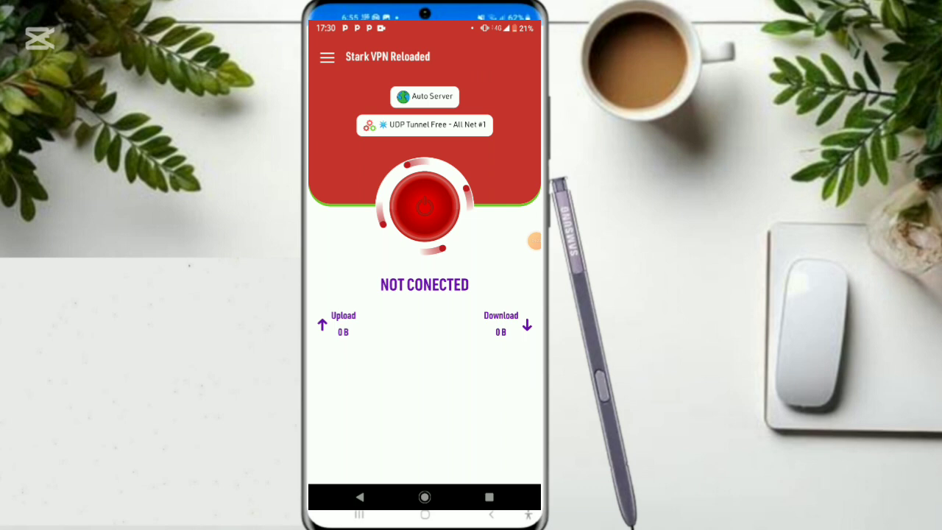
# Restart the settings import and open the Stark VPN Reloaded folder.
pyautogui.click(327, 57)
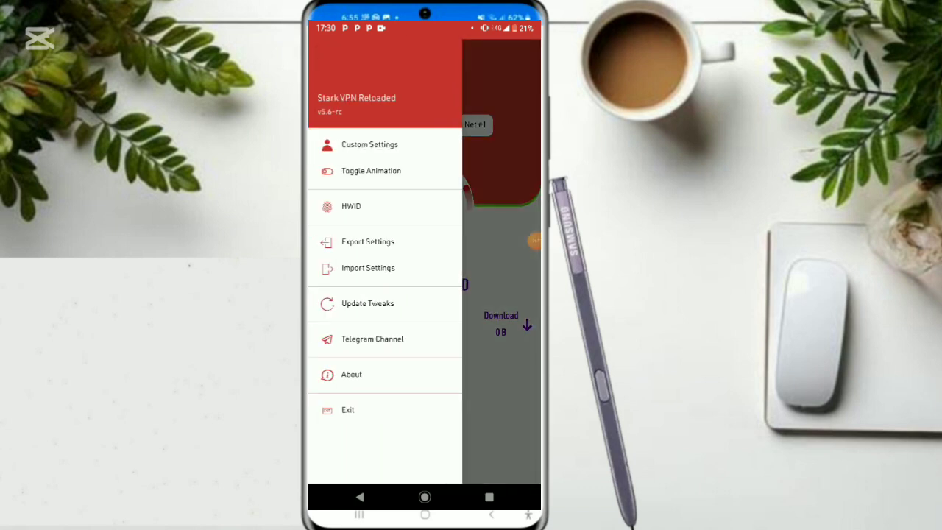
pyautogui.click(368, 268)
pyautogui.scroll(-5, 425, 279)
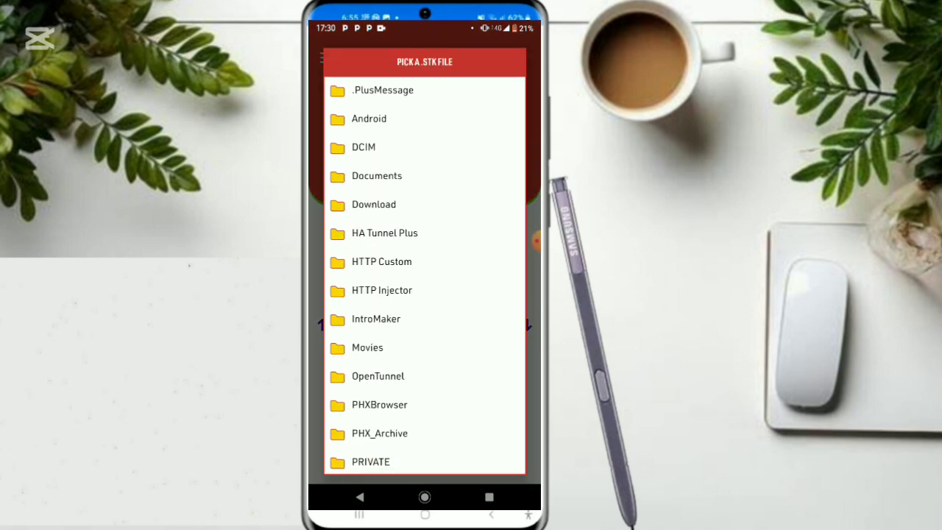
pyautogui.scroll(-5, 425, 279)
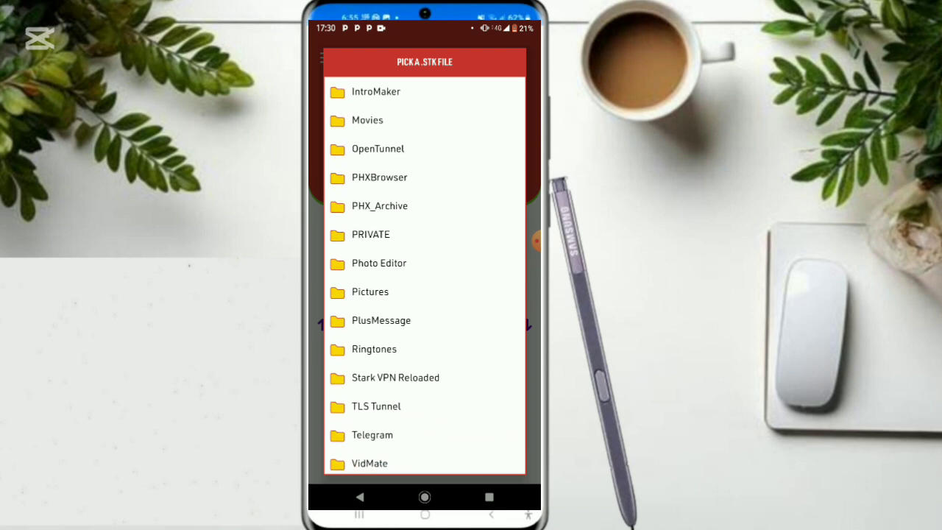
pyautogui.moveTo(537, 241); pyautogui.dragTo(463, 252)
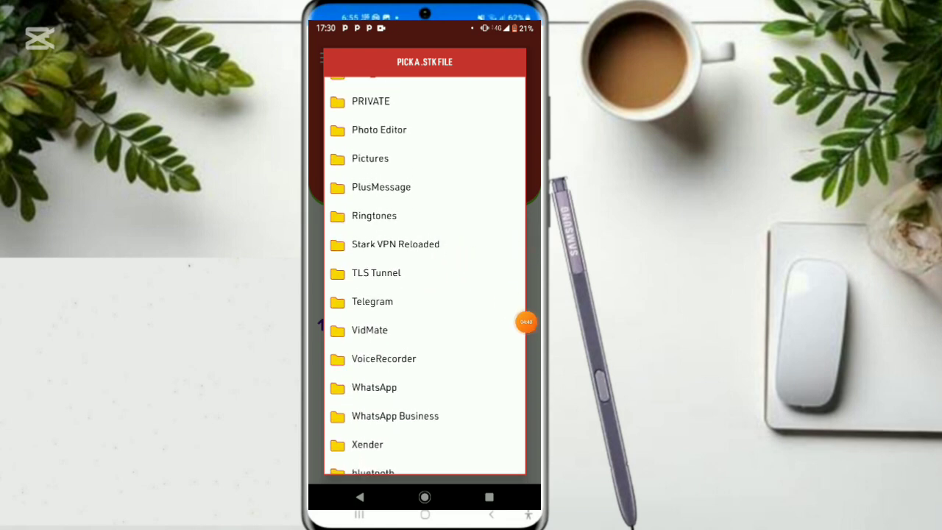
pyautogui.click(395, 244)
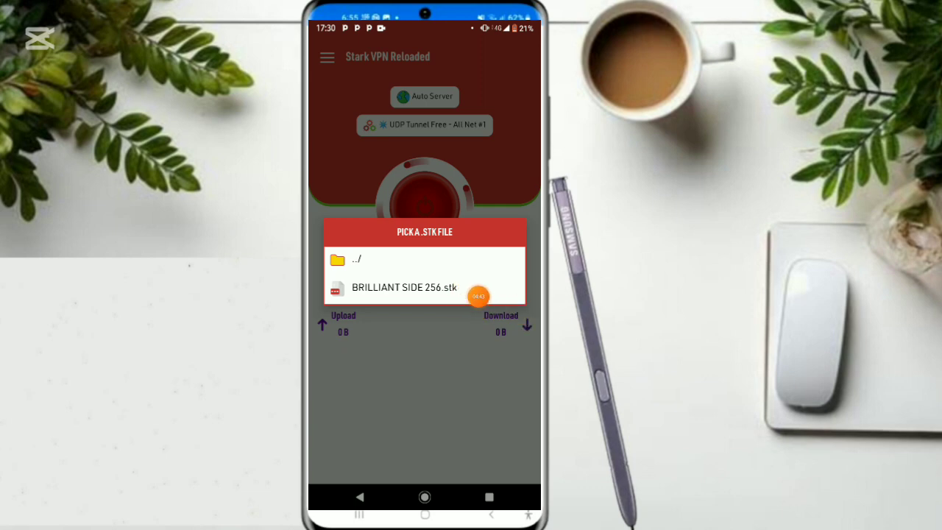
# Import BRILLIANT SIDE 256.stk and dismiss its creator note.
pyautogui.click(404, 287)
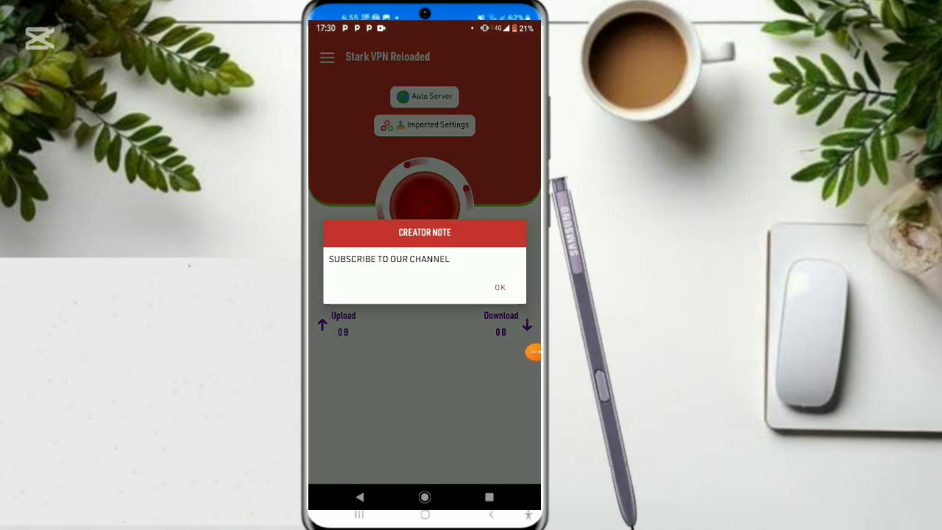
pyautogui.click(500, 287)
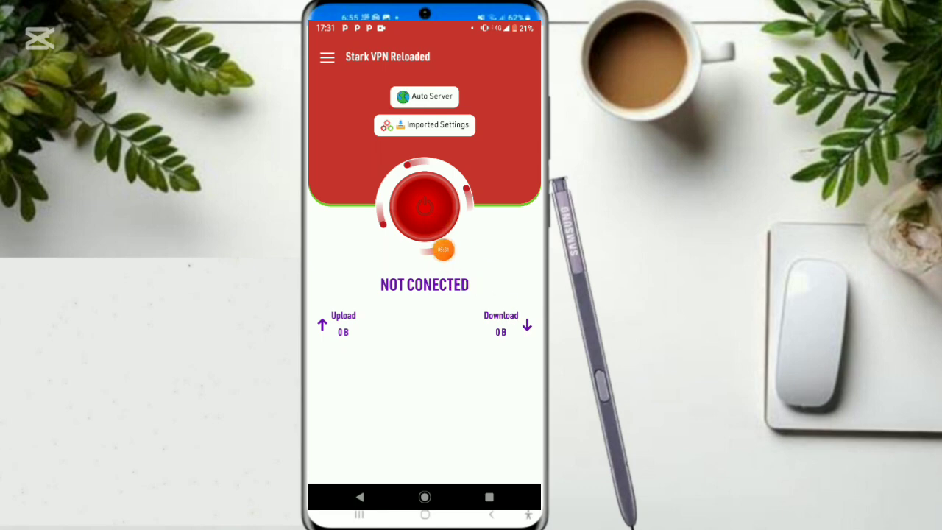
pyautogui.click(424, 207)
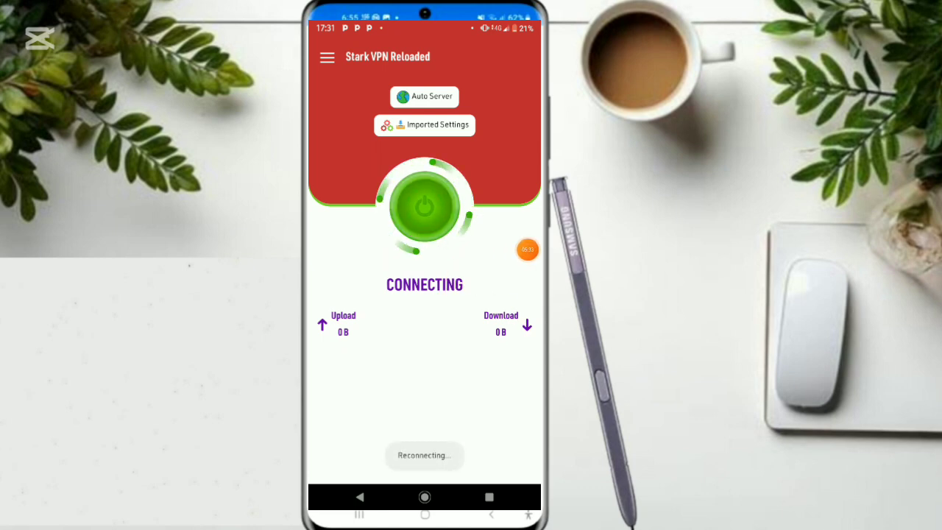
pyautogui.click(424, 190)
pyautogui.click(500, 287)
pyautogui.click(425, 203)
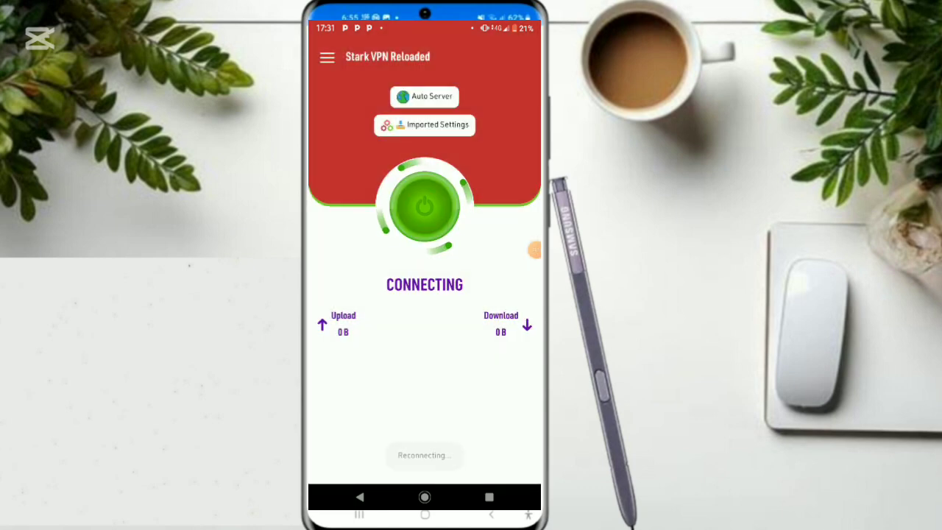
pyautogui.click(424, 202)
pyautogui.click(500, 287)
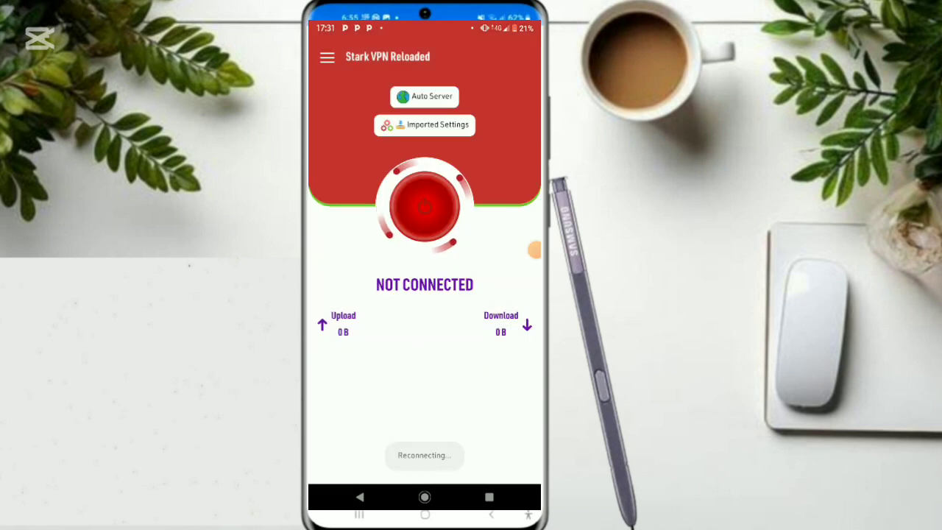